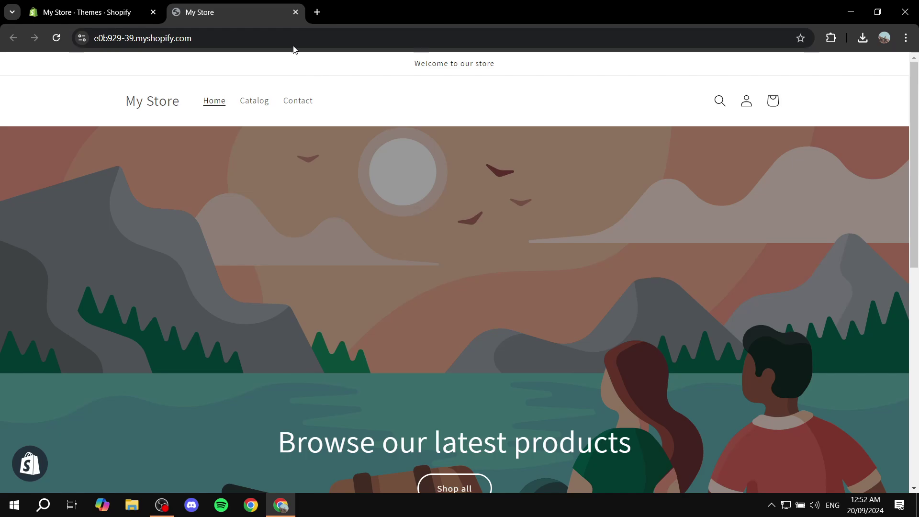
Step: Close the storefront preview and open the Copy of Dawn theme editor, peeking at Announcement bar settings
{"action": "left_click", "coordinate": [296, 12]}
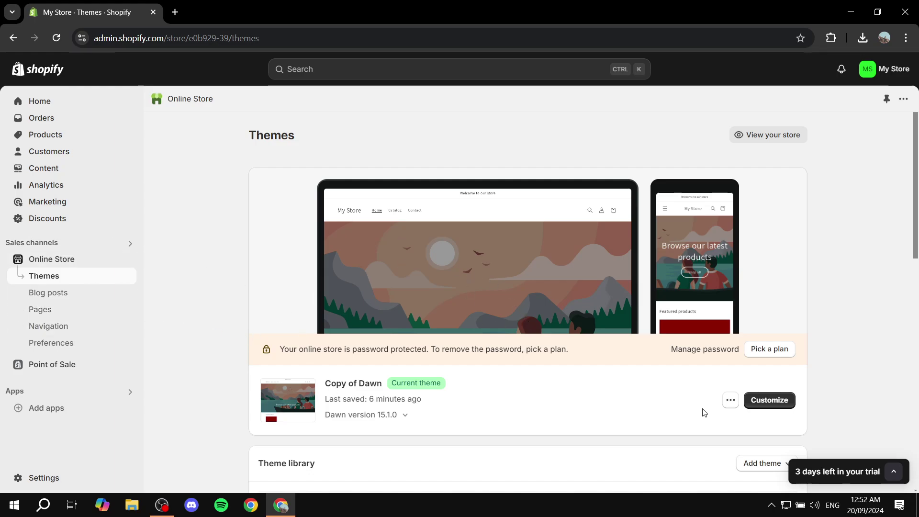
{"action": "left_click", "coordinate": [779, 404]}
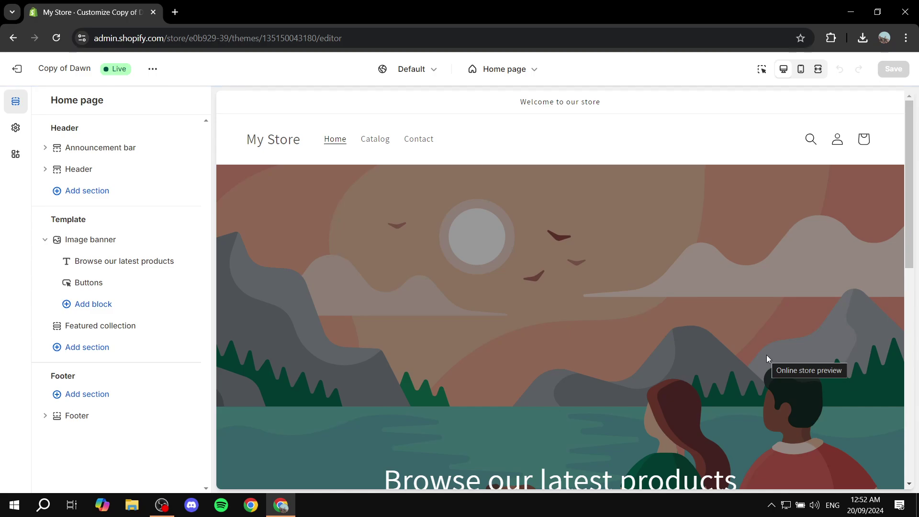
{"action": "left_click", "coordinate": [89, 149]}
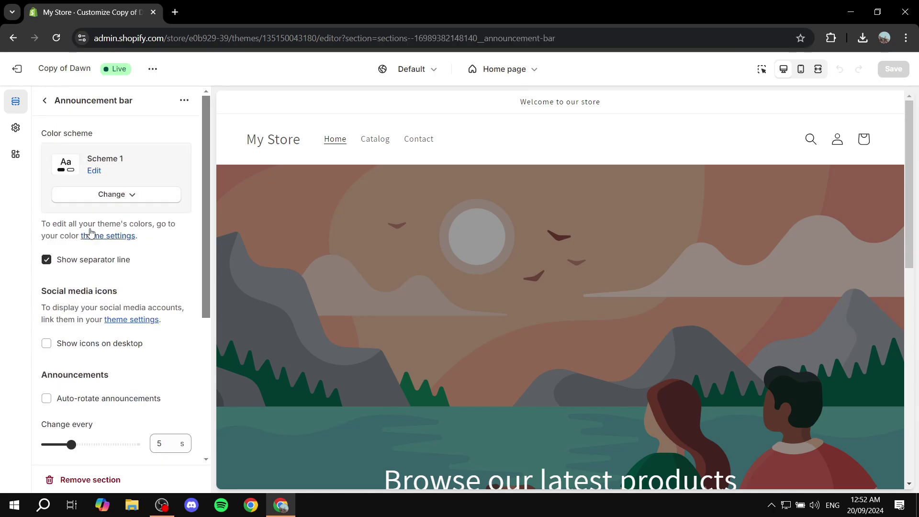
{"action": "left_click", "coordinate": [44, 100]}
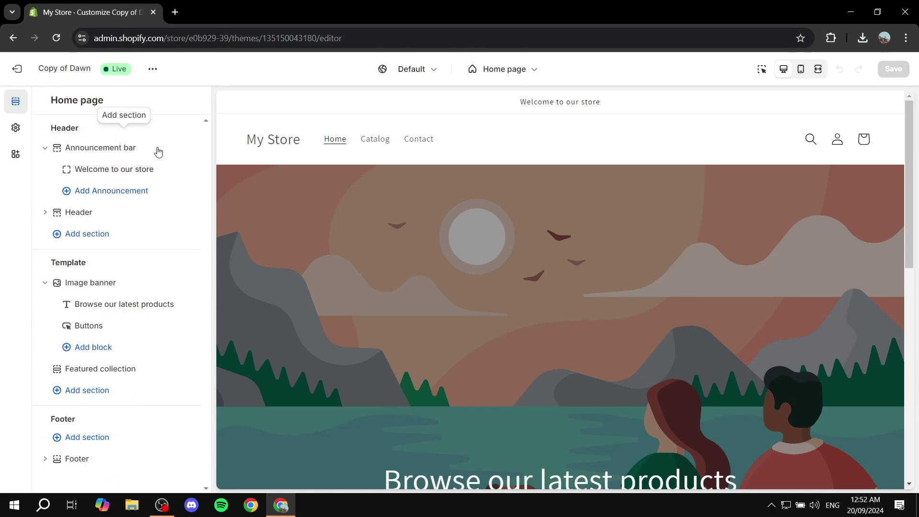
Step: Expand the Announcement bar section, then delete and restore the 'Welcome to our store' announcement
{"action": "left_click", "coordinate": [44, 149]}
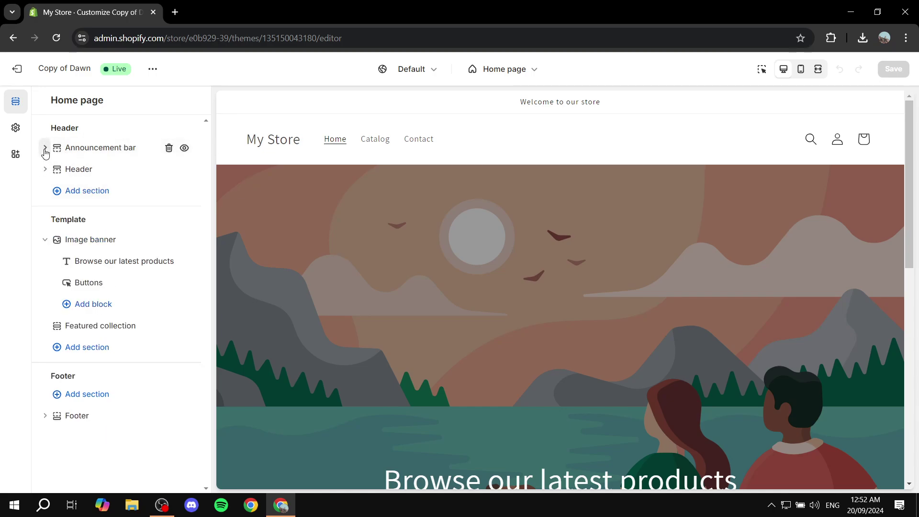
{"action": "left_click", "coordinate": [44, 149]}
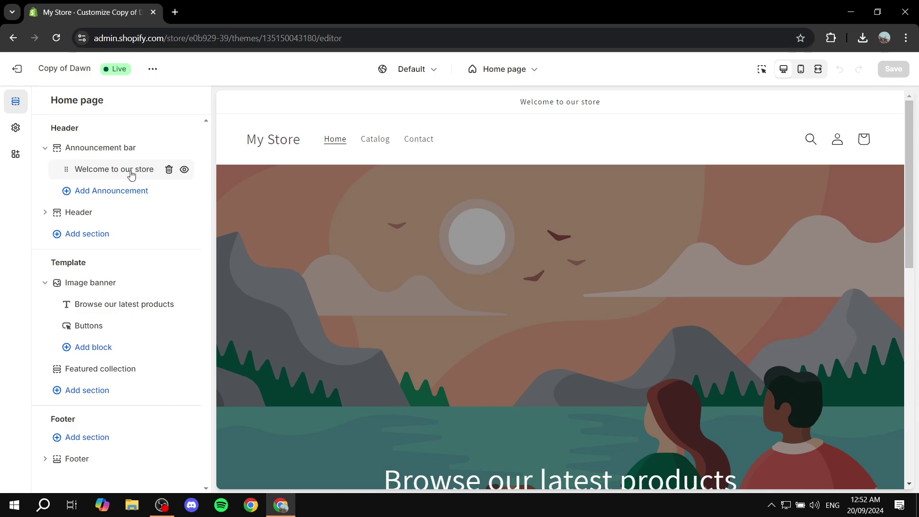
{"action": "left_click", "coordinate": [168, 170]}
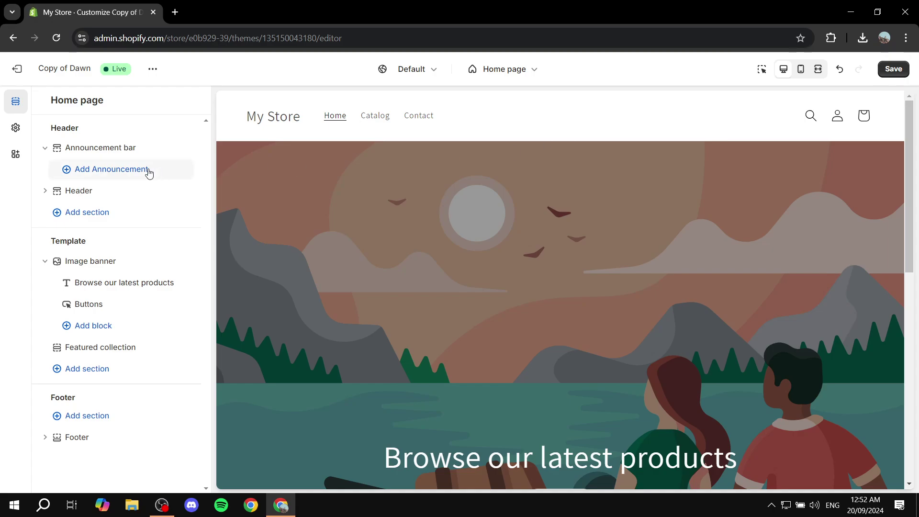
{"action": "left_click", "coordinate": [126, 173]}
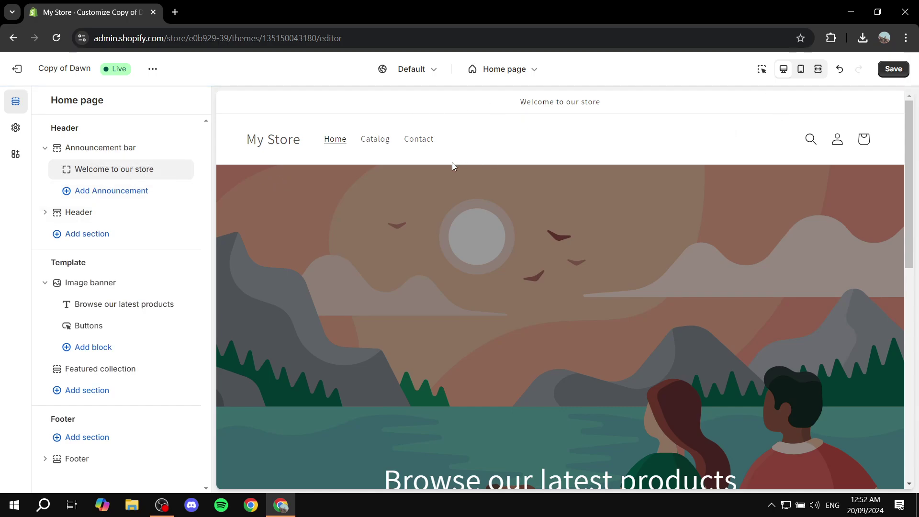
{"action": "mouse_move", "coordinate": [125, 159]}
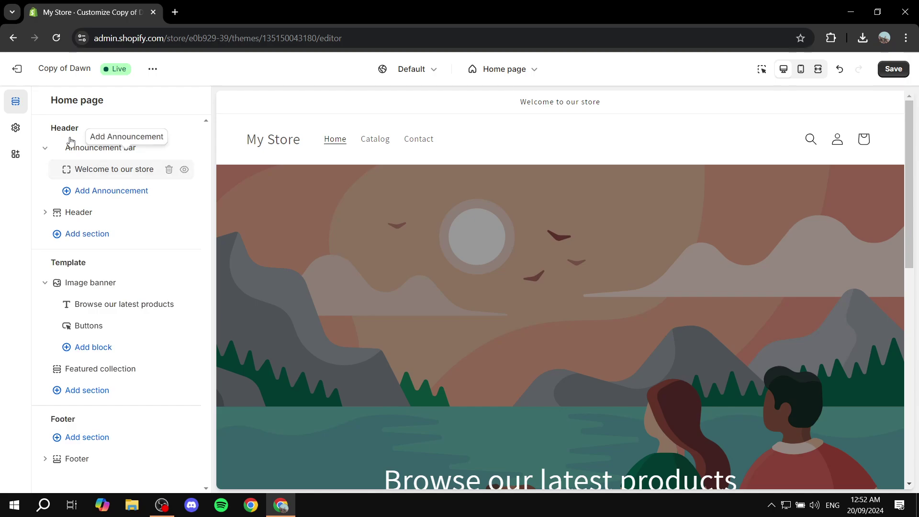
Step: Replace the 'Welcome to our store' announcement text with 'Check This Out Quick!!'
{"action": "left_click", "coordinate": [130, 172]}
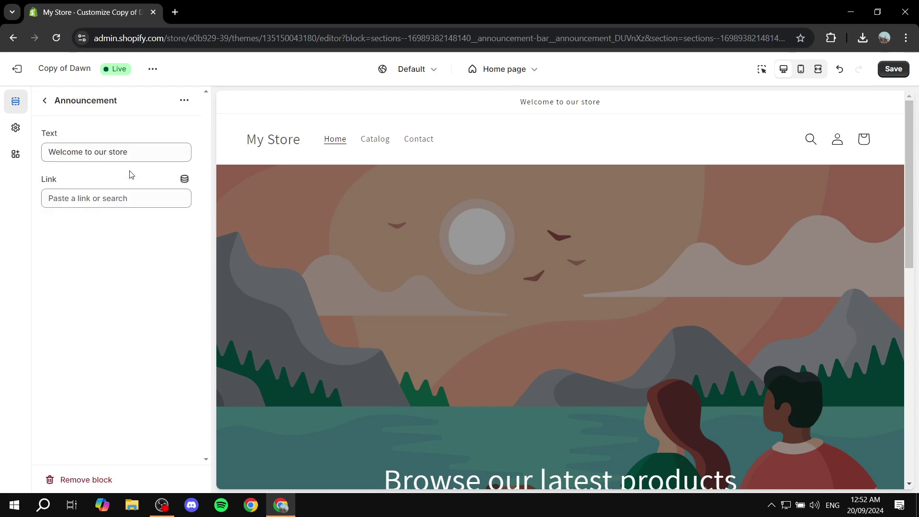
{"action": "left_click", "coordinate": [136, 152]}
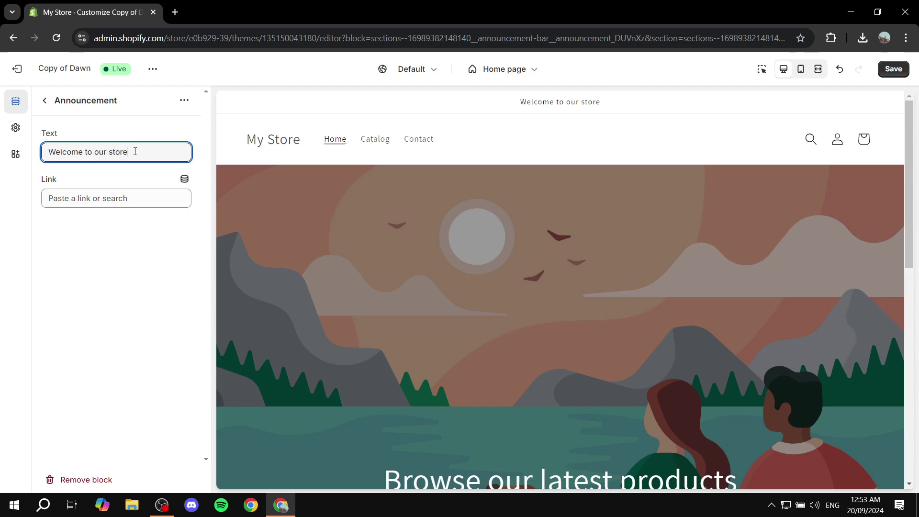
{"action": "key", "text": "ctrl+a"}
{"action": "key", "text": "BackSpace"}
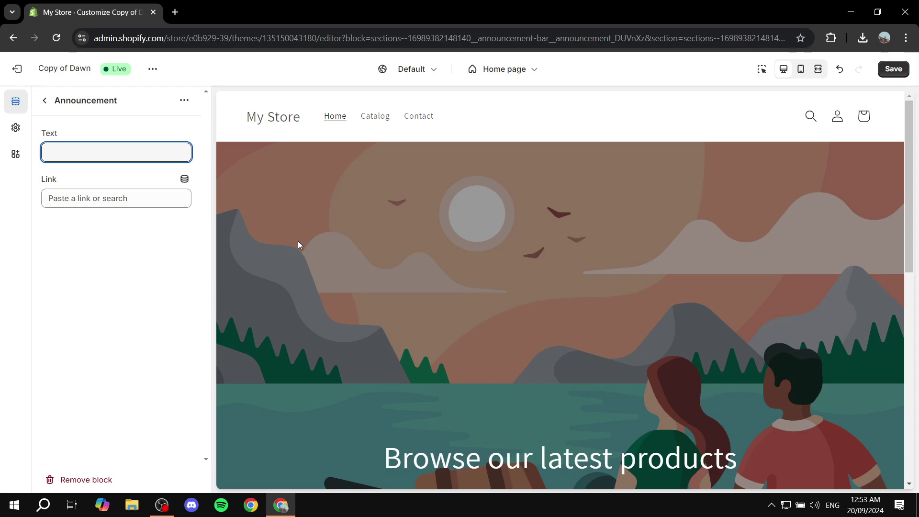
{"action": "type", "text": "Check this "}
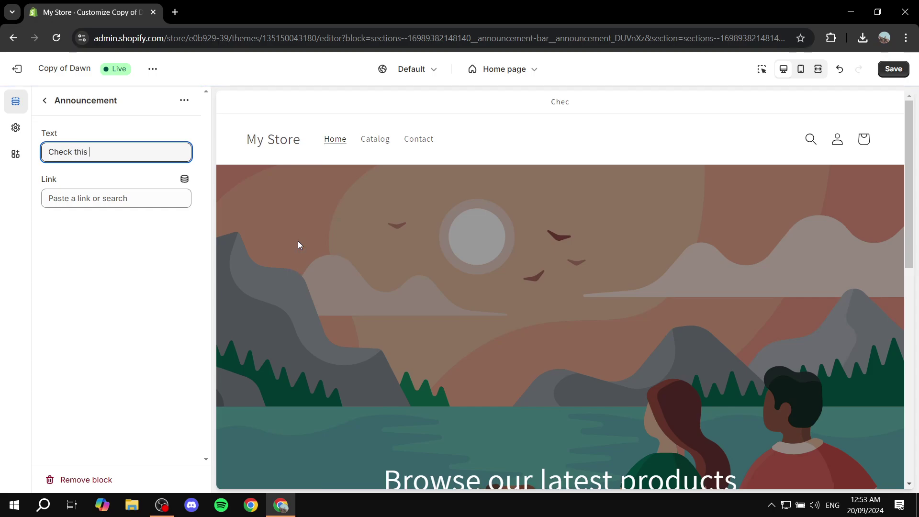
{"action": "type", "text": "out quic"}
{"action": "key", "text": "BackSpace"}
{"action": "type", "text": "quick"}
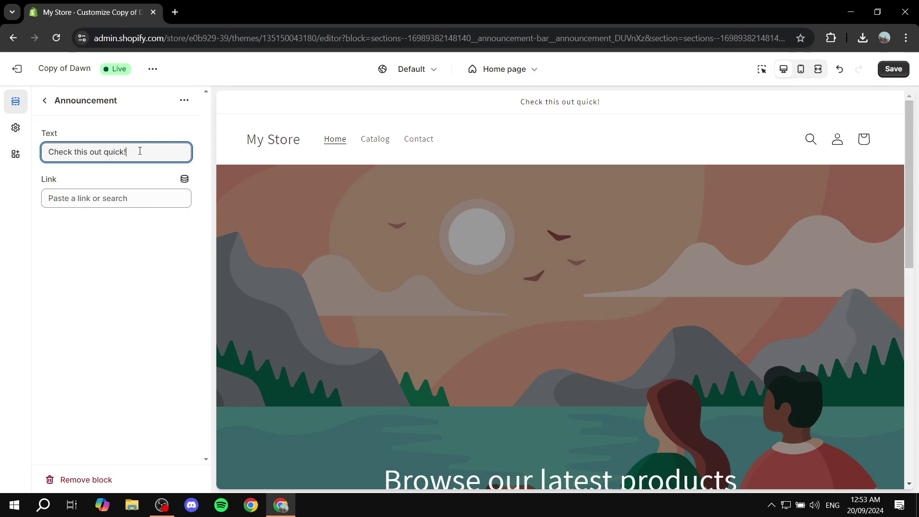
{"action": "left_click_drag", "start_coordinate": [137, 152], "coordinate": [34, 152]}
{"action": "type", "text": "Check This Out Quick!!"}
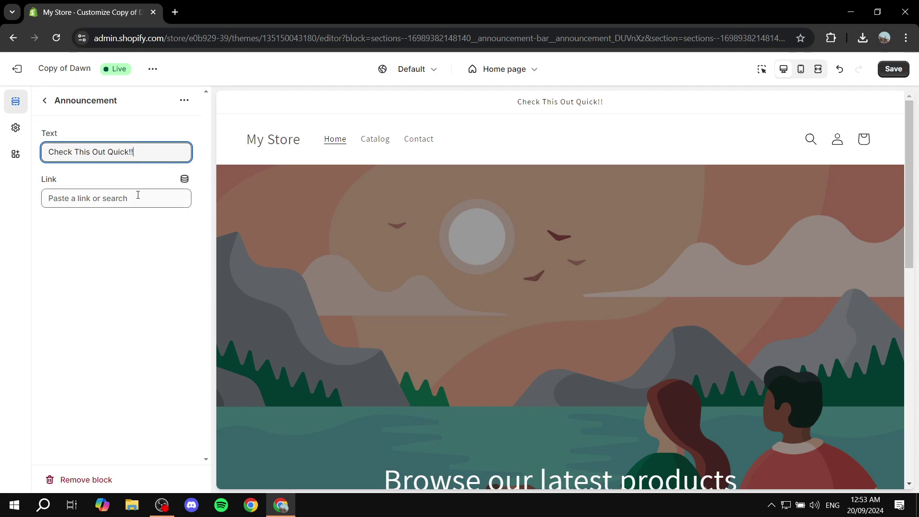
{"action": "left_click", "coordinate": [119, 200]}
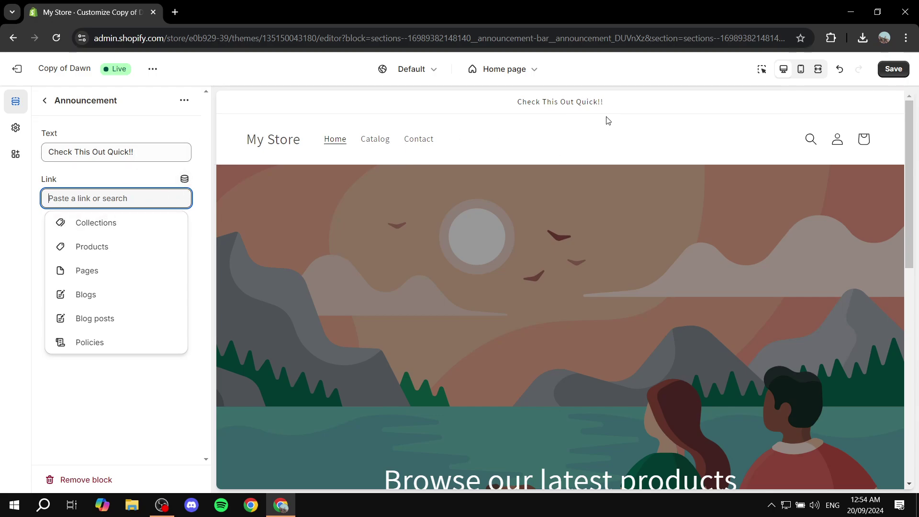
Step: Link the 'Check This Out Quick!!' announcement to the Red product and return to the Home page list
{"action": "left_click", "coordinate": [99, 251]}
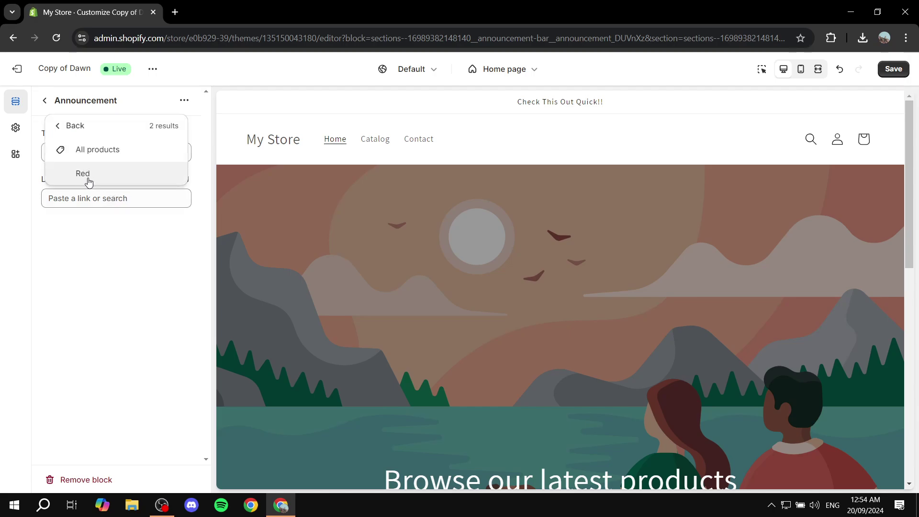
{"action": "left_click", "coordinate": [88, 178]}
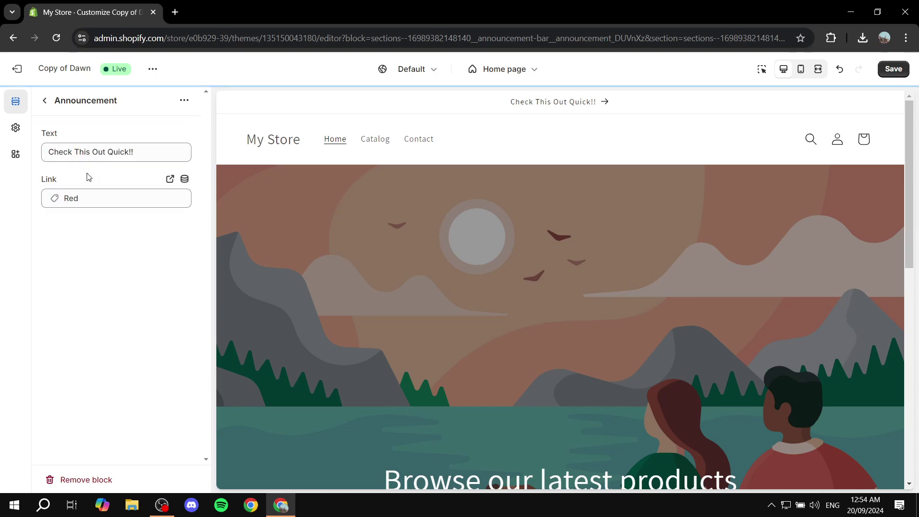
{"action": "left_click", "coordinate": [46, 101]}
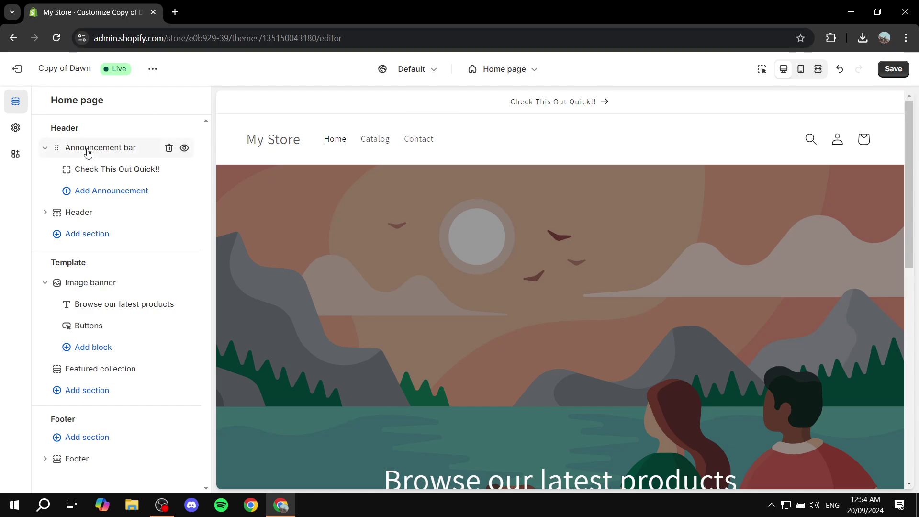
Step: Leave only the 'Check This Out Quick!!' announcement by deleting the extra Welcome announcement
{"action": "left_click", "coordinate": [87, 152]}
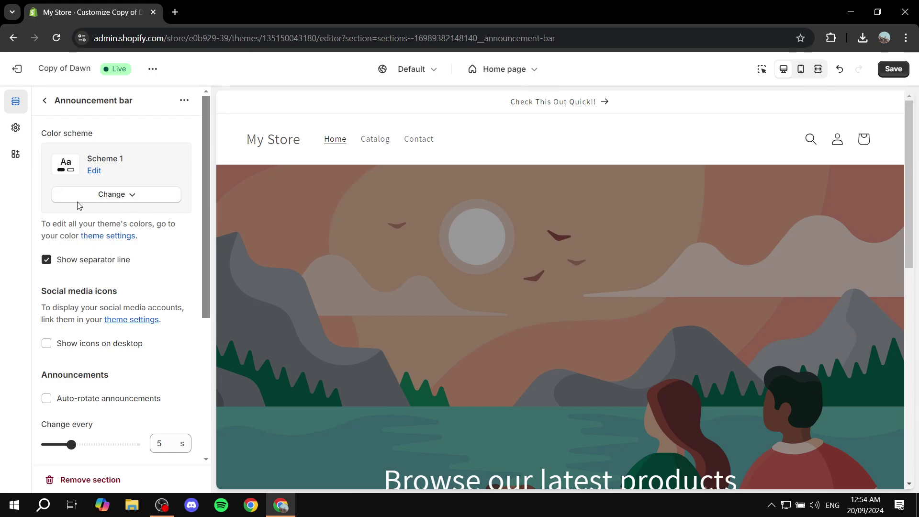
{"action": "left_click", "coordinate": [45, 101]}
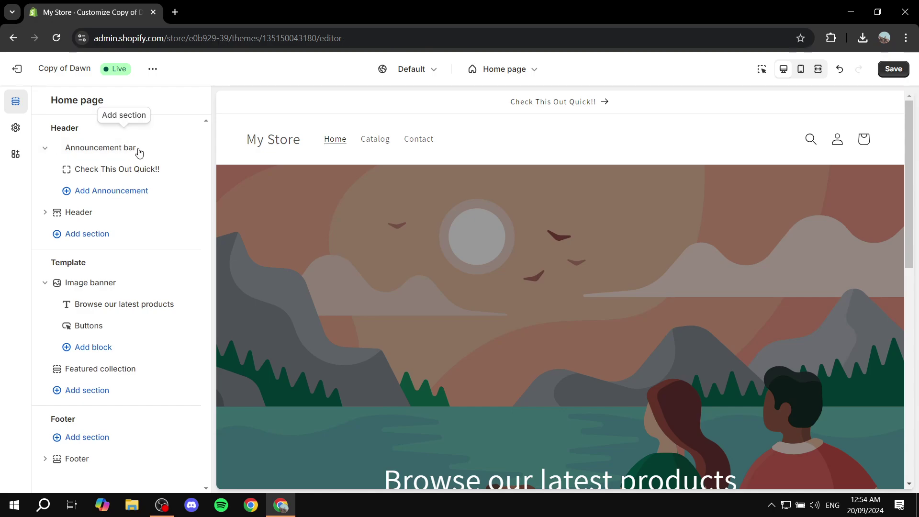
{"action": "left_click", "coordinate": [111, 191]}
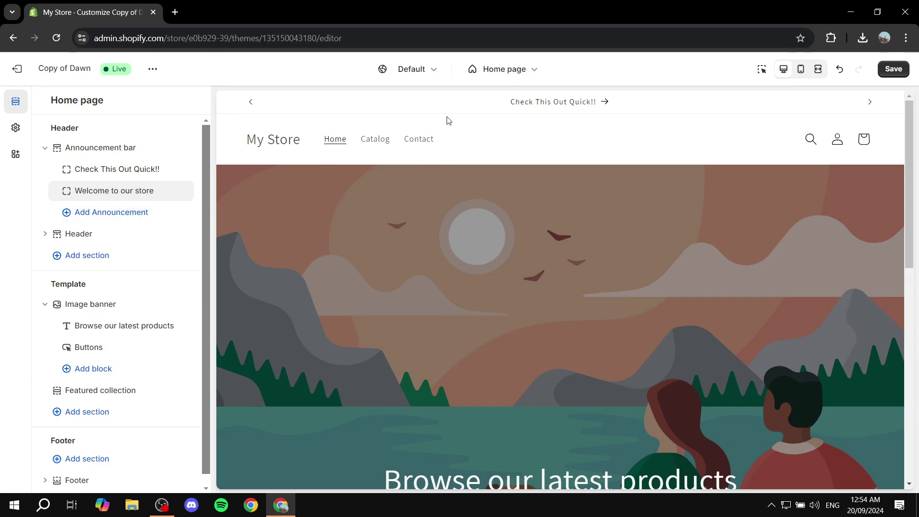
{"action": "left_click", "coordinate": [870, 101]}
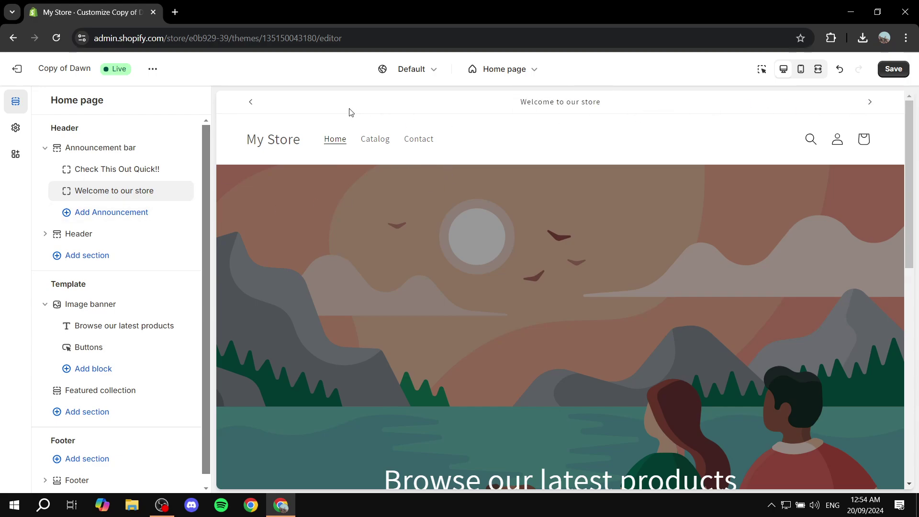
{"action": "left_click", "coordinate": [251, 102]}
{"action": "mouse_move", "coordinate": [165, 193]}
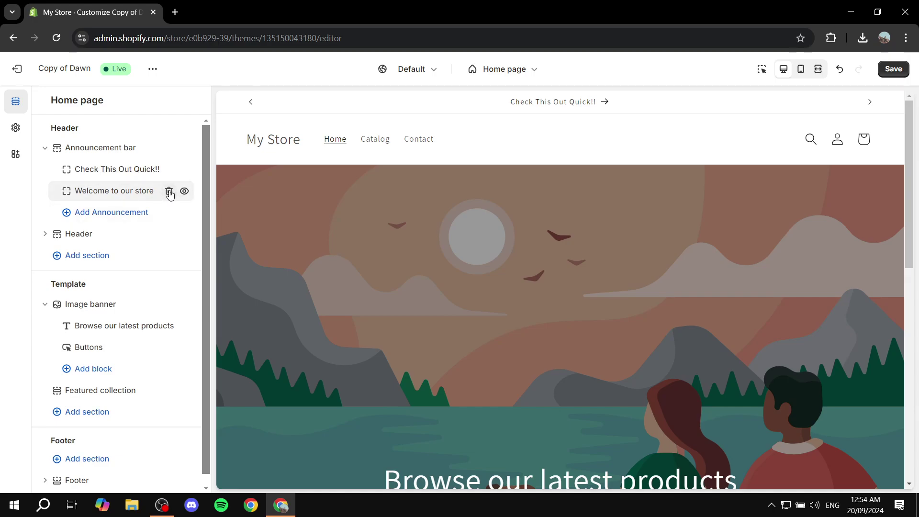
{"action": "left_click", "coordinate": [170, 192]}
Step: Set the announcement bar's colour scheme to Scheme 3
{"action": "left_click", "coordinate": [107, 148]}
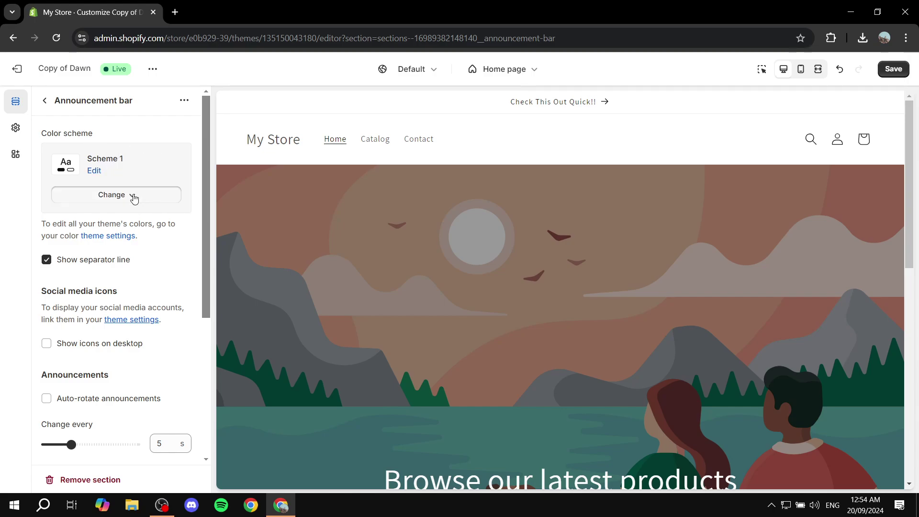
{"action": "left_click", "coordinate": [128, 195]}
{"action": "left_click", "coordinate": [107, 285]}
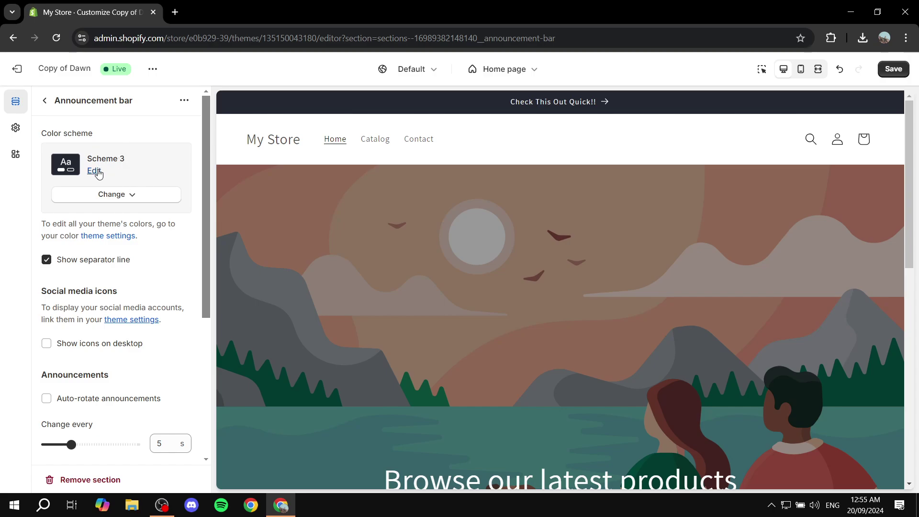
Step: Change Scheme 3's background colour, settling on dark red #B22323 after trying pure red and yellow
{"action": "left_click", "coordinate": [95, 171]}
{"action": "left_click", "coordinate": [52, 217]}
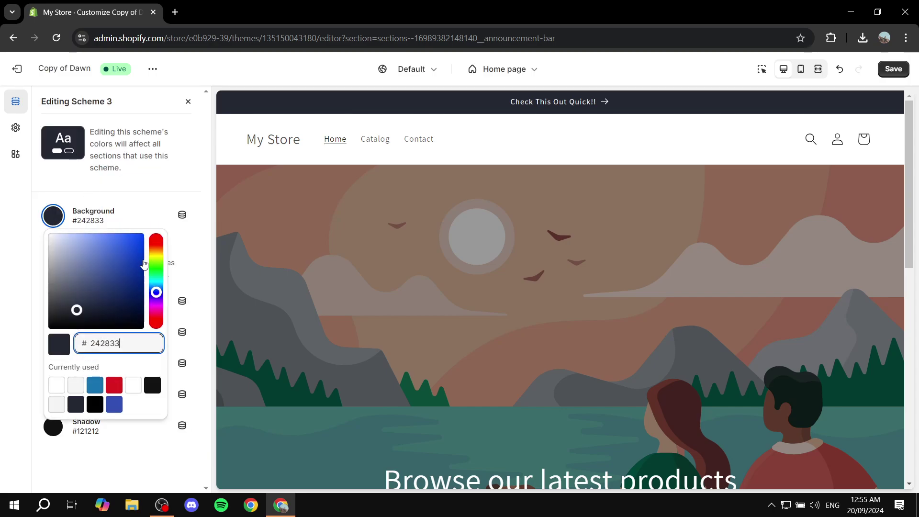
{"action": "left_click", "coordinate": [157, 240]}
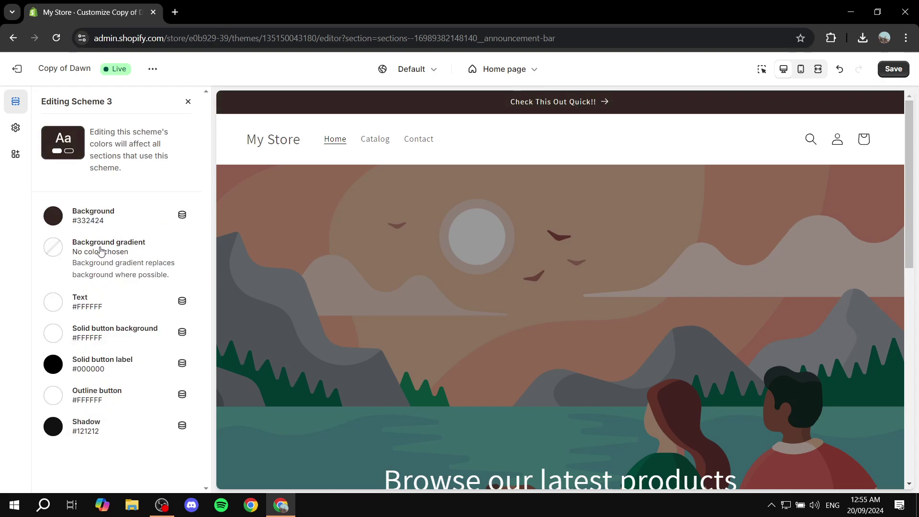
{"action": "left_click_drag", "start_coordinate": [134, 253], "coordinate": [162, 228]}
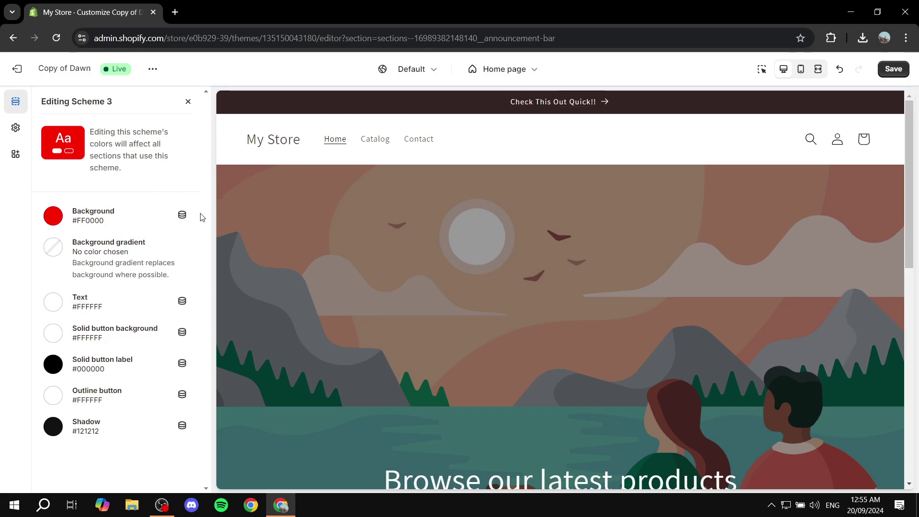
{"action": "left_click", "coordinate": [53, 214]}
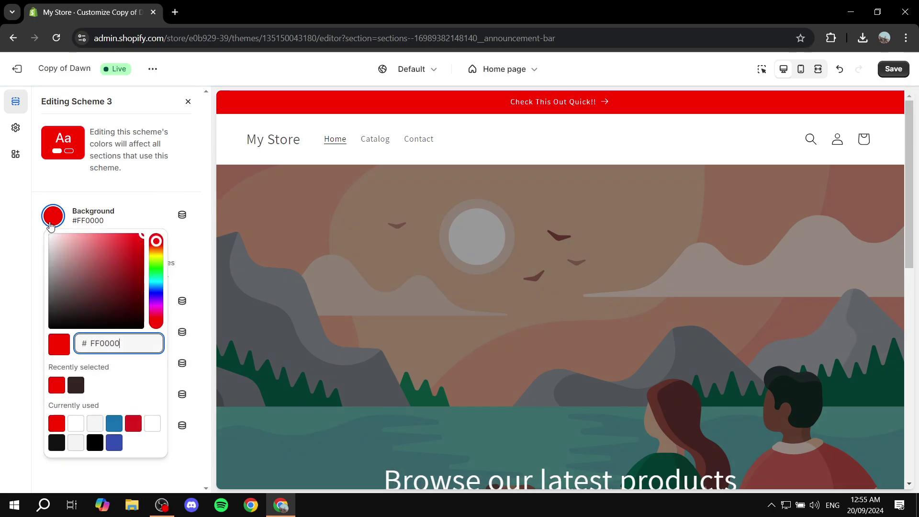
{"action": "left_click", "coordinate": [161, 261]}
{"action": "key", "text": "Escape"}
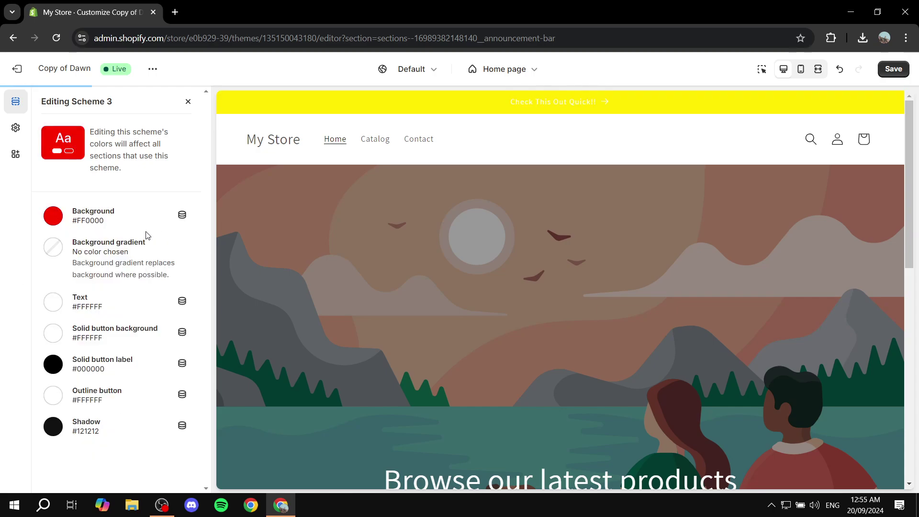
{"action": "left_click", "coordinate": [53, 218]}
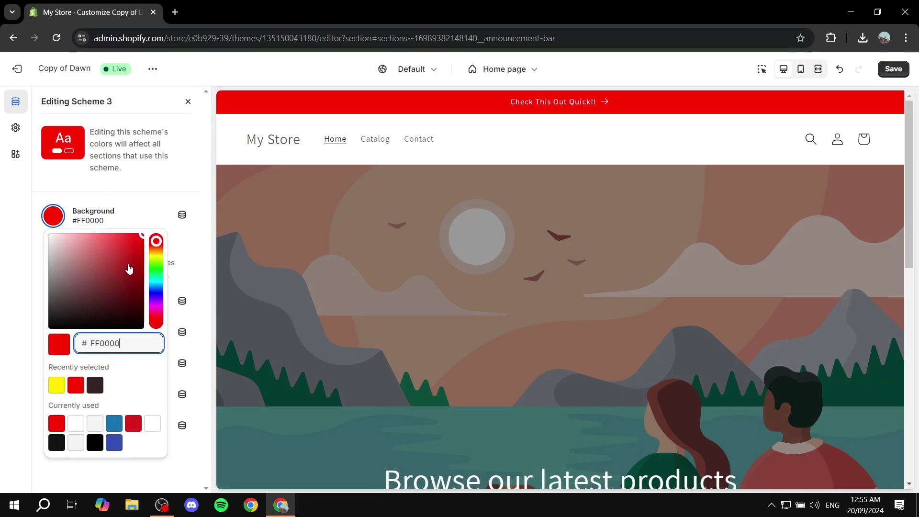
{"action": "left_click_drag", "start_coordinate": [135, 260], "coordinate": [125, 263]}
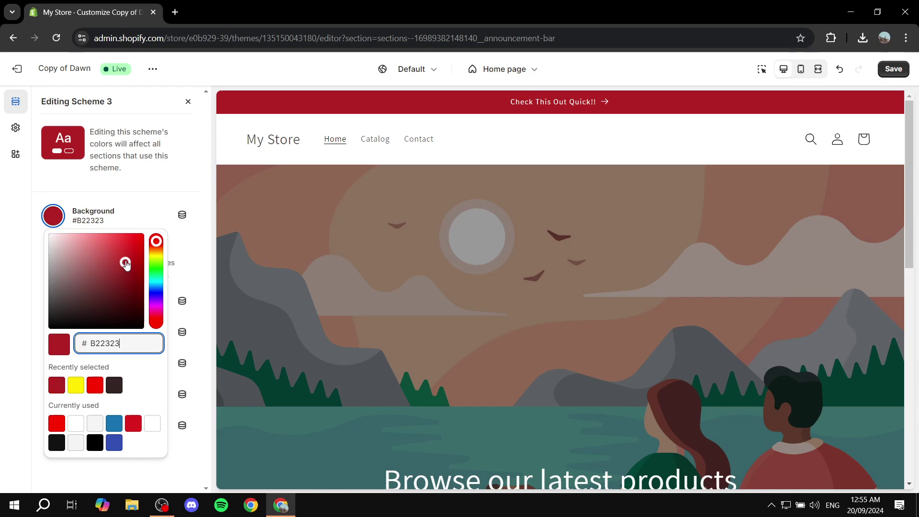
{"action": "left_click", "coordinate": [12, 267]}
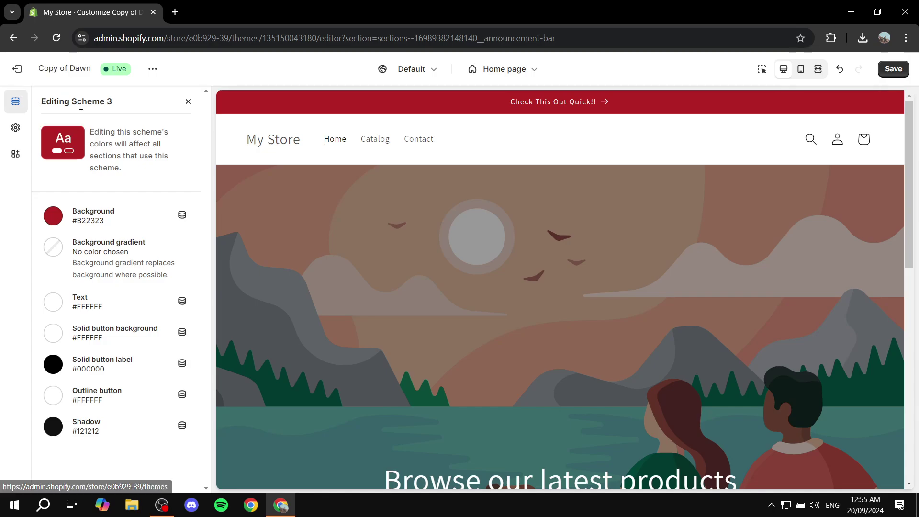
Step: Leave the scheme editor and scroll through the Announcement bar settings
{"action": "left_click", "coordinate": [16, 127]}
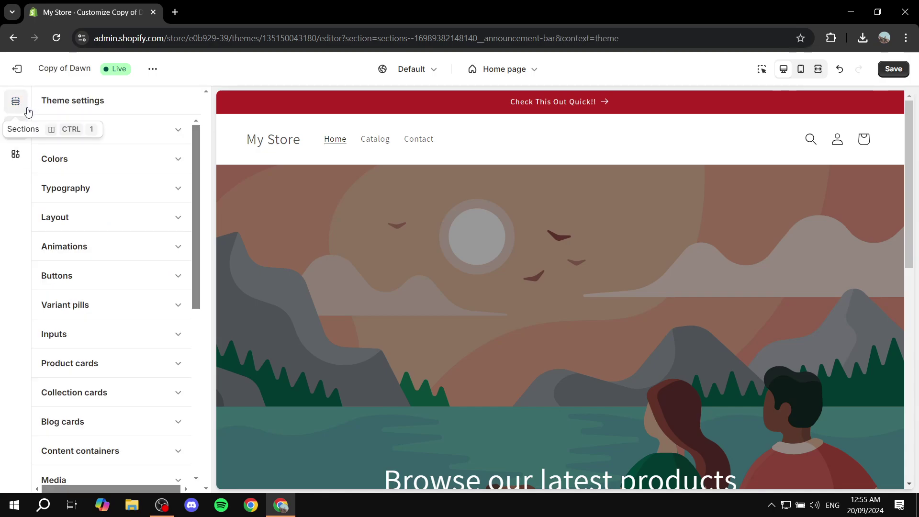
{"action": "left_click", "coordinate": [16, 107]}
{"action": "scroll", "coordinate": [128, 176], "scroll_direction": "down", "scroll_amount": 3}
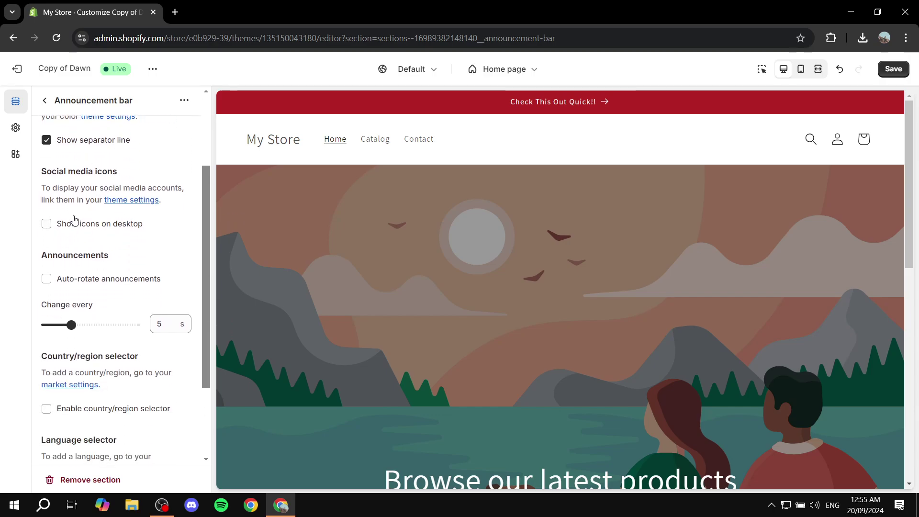
{"action": "scroll", "coordinate": [178, 180], "scroll_direction": "down", "scroll_amount": 3}
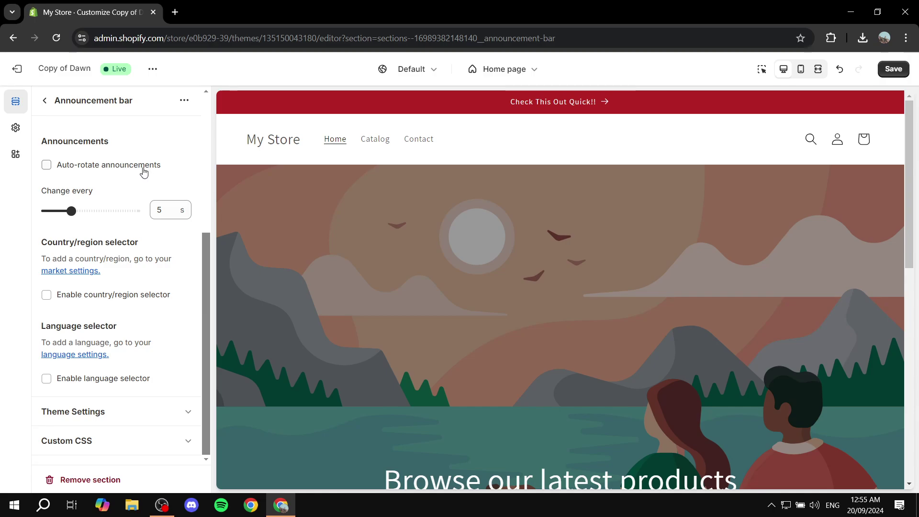
{"action": "scroll", "coordinate": [85, 233], "scroll_direction": "up", "scroll_amount": 1}
{"action": "scroll", "coordinate": [91, 177], "scroll_direction": "up", "scroll_amount": 1}
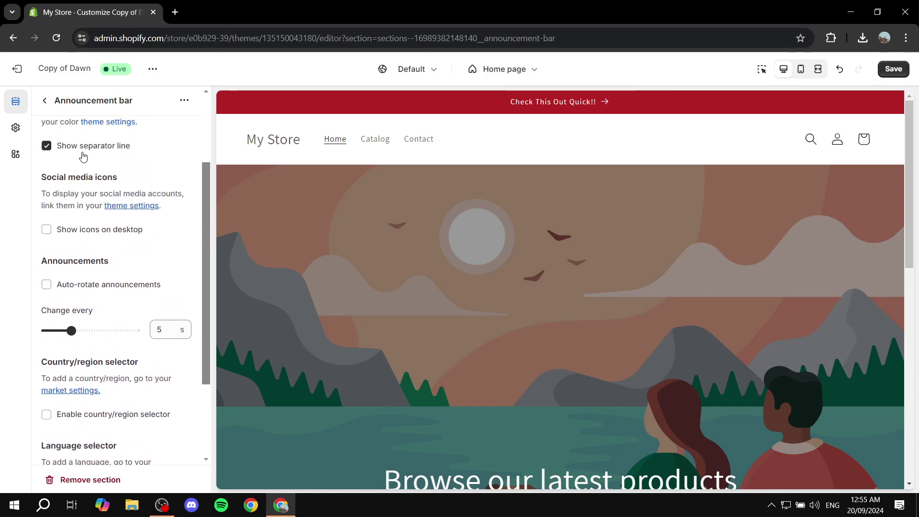
{"action": "scroll", "coordinate": [121, 191], "scroll_direction": "up", "scroll_amount": 2}
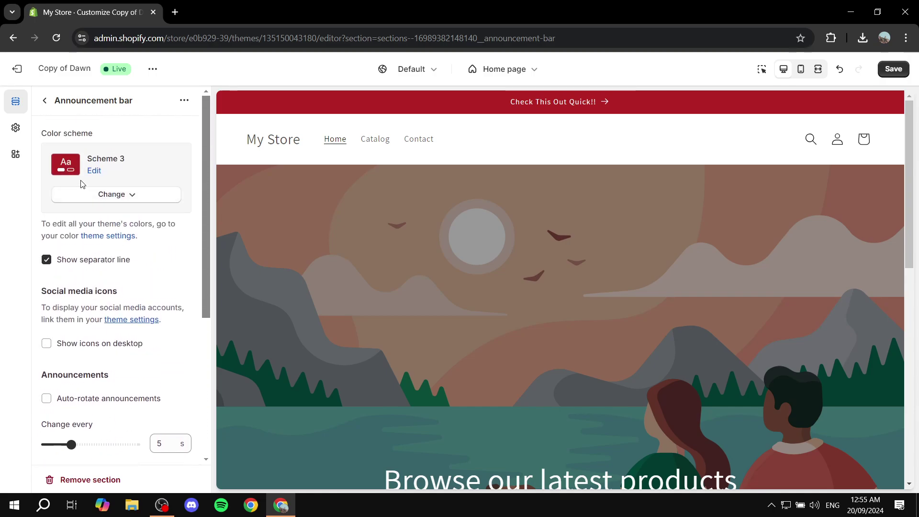
Step: Go back to the Home page list and browse the Theme settings categories
{"action": "left_click", "coordinate": [44, 101]}
{"action": "left_click", "coordinate": [16, 128]}
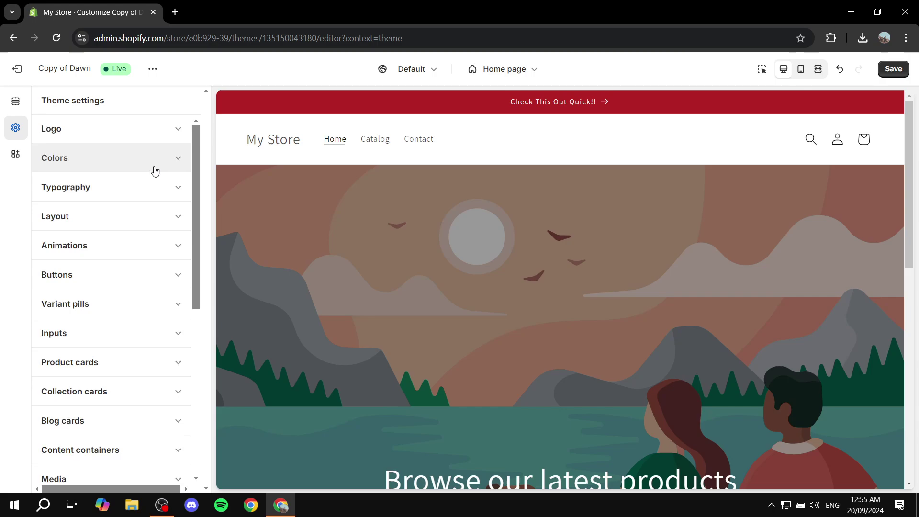
{"action": "scroll", "coordinate": [153, 173], "scroll_direction": "down", "scroll_amount": 2}
{"action": "scroll", "coordinate": [149, 171], "scroll_direction": "down", "scroll_amount": 4}
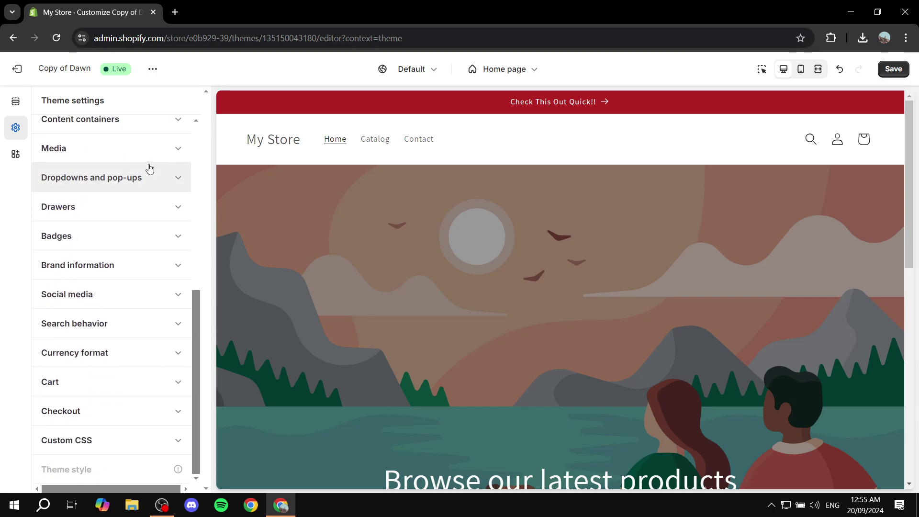
{"action": "scroll", "coordinate": [148, 171], "scroll_direction": "up", "scroll_amount": 7}
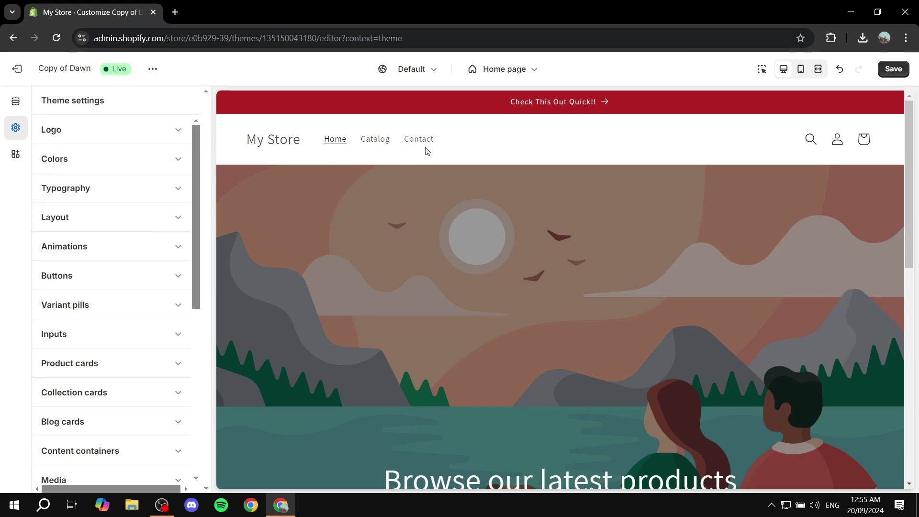
Step: Save the theme, exit the editor and follow the announcement link to the Red product page
{"action": "left_click", "coordinate": [885, 70]}
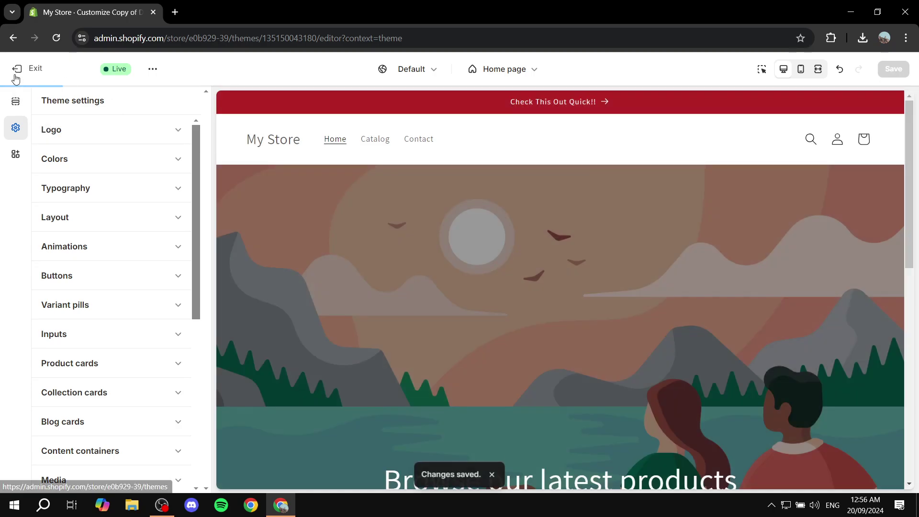
{"action": "left_click", "coordinate": [16, 76]}
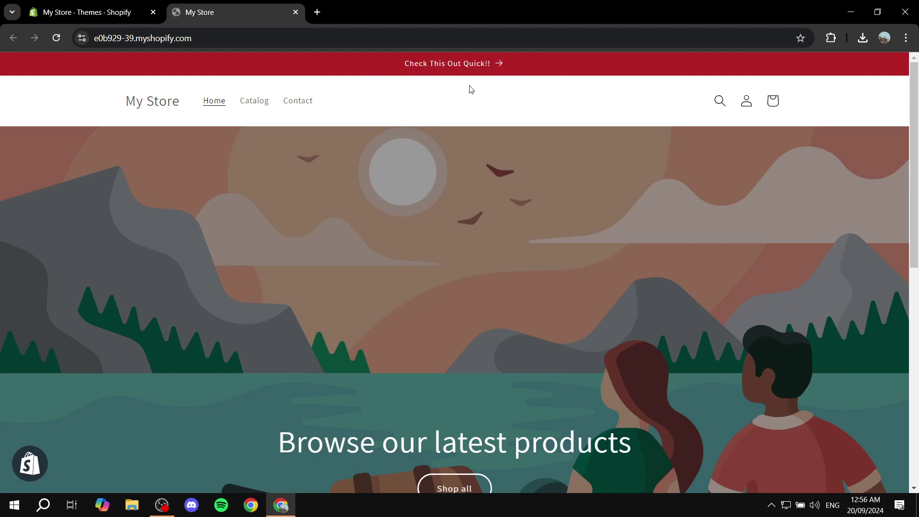
{"action": "left_click", "coordinate": [442, 77]}
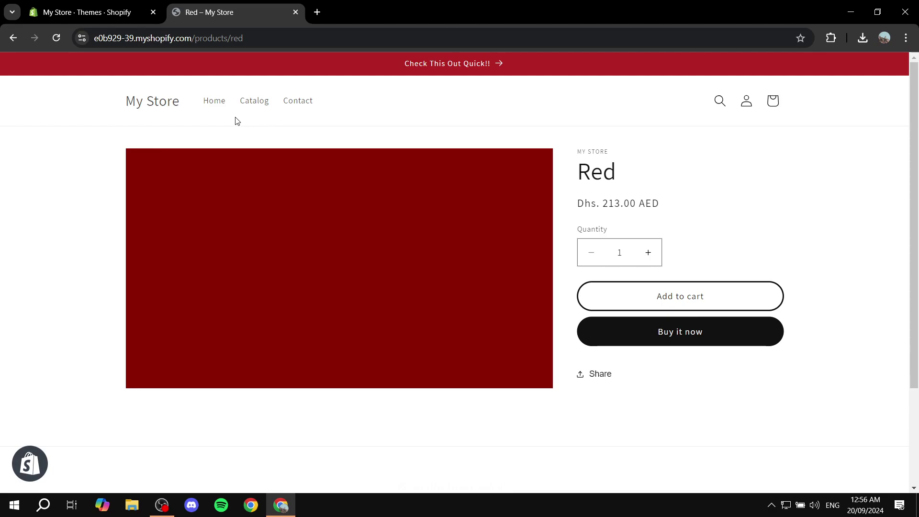
Step: Return to the store homepage and check the dark red announcement bar
{"action": "left_click", "coordinate": [215, 106]}
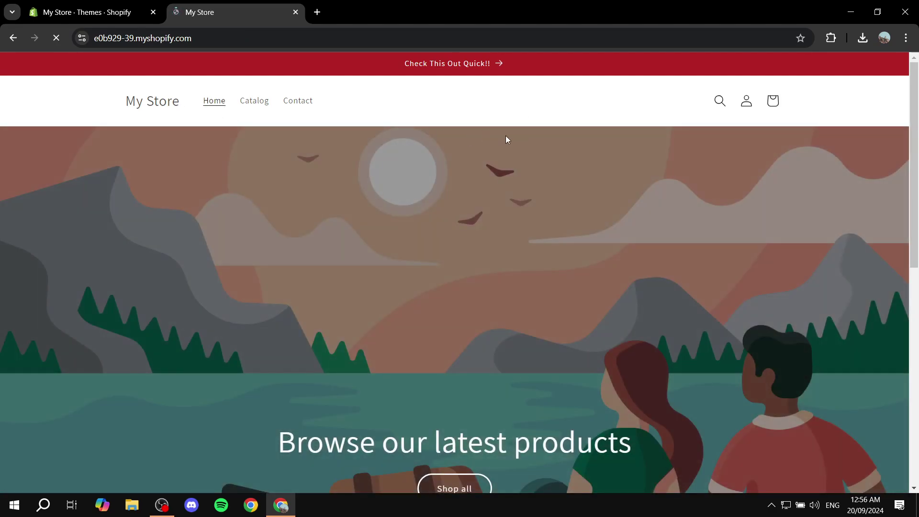
{"action": "scroll", "coordinate": [498, 134], "scroll_direction": "down", "scroll_amount": 4}
{"action": "scroll", "coordinate": [498, 138], "scroll_direction": "up", "scroll_amount": 4}
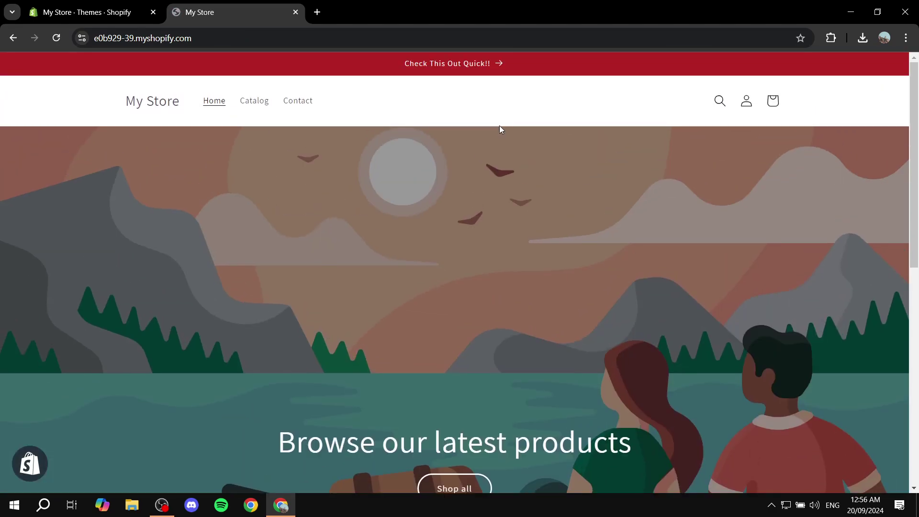